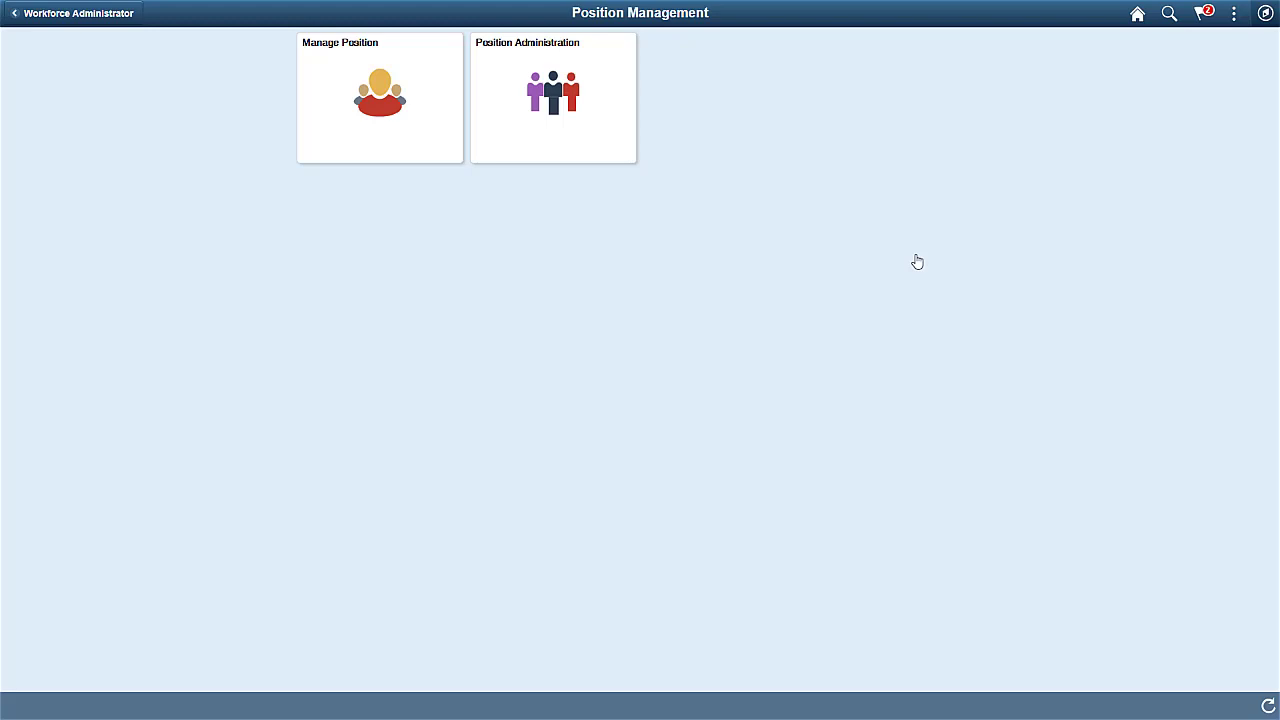
# Search the managed positions by the description Manager-Finance and open position 19000003 in department 13000
pyautogui.click(420, 146)
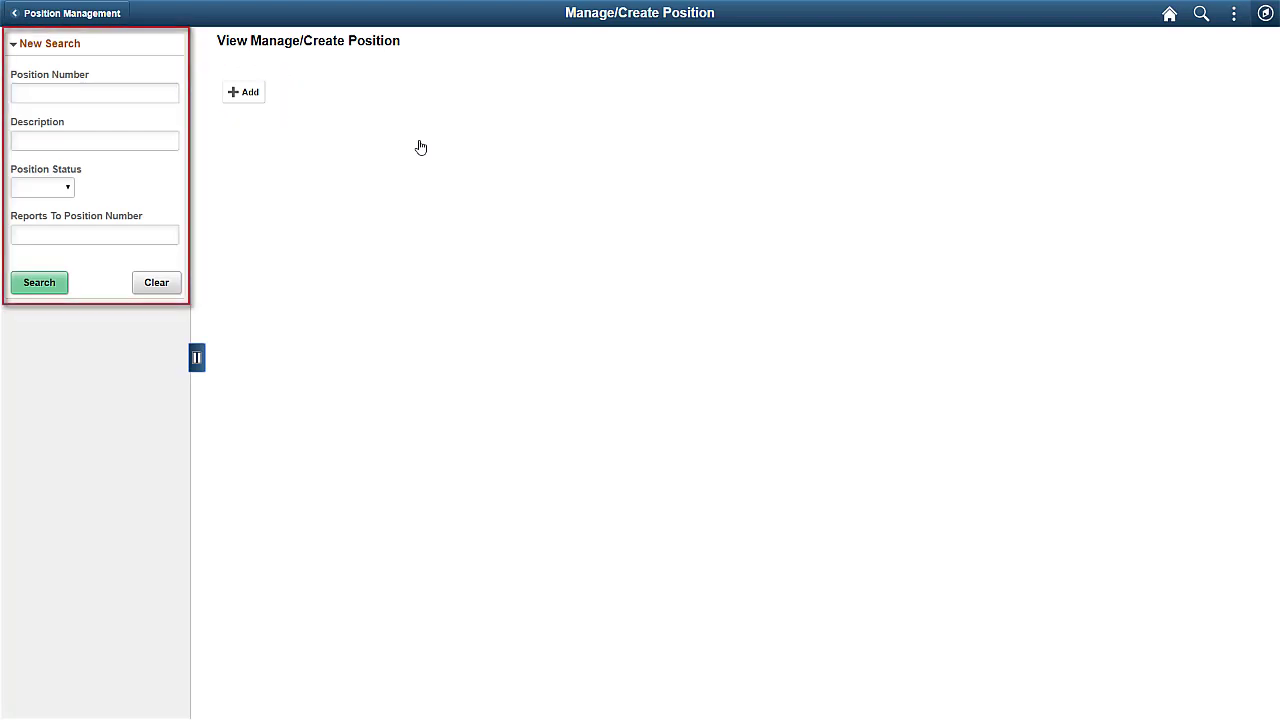
pyautogui.click(146, 140)
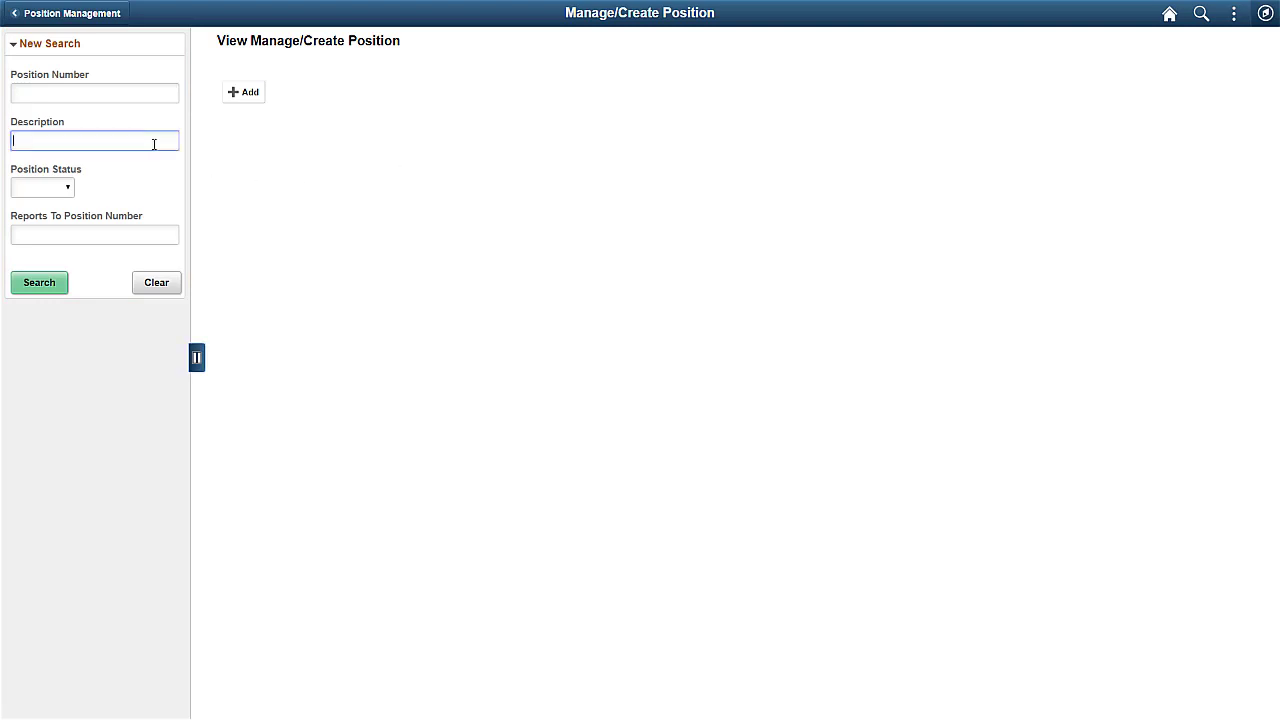
pyautogui.write('Manager-Finance')
pyautogui.click(42, 287)
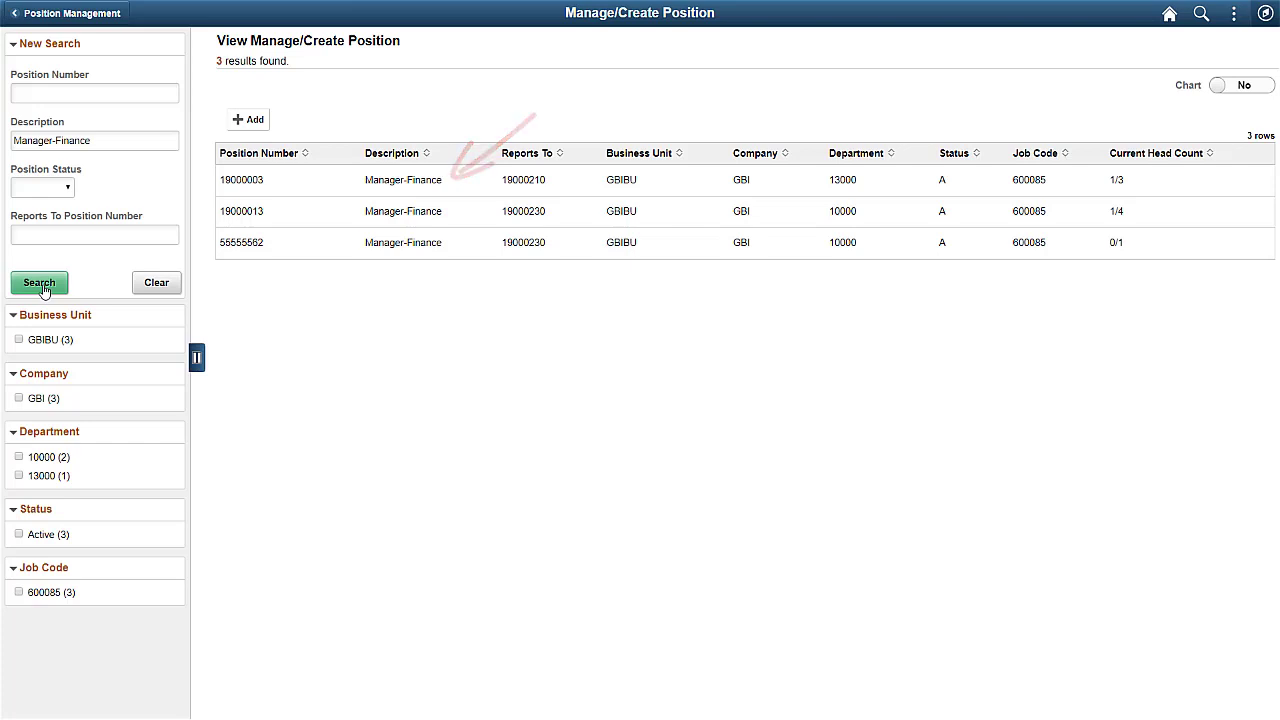
pyautogui.click(317, 187)
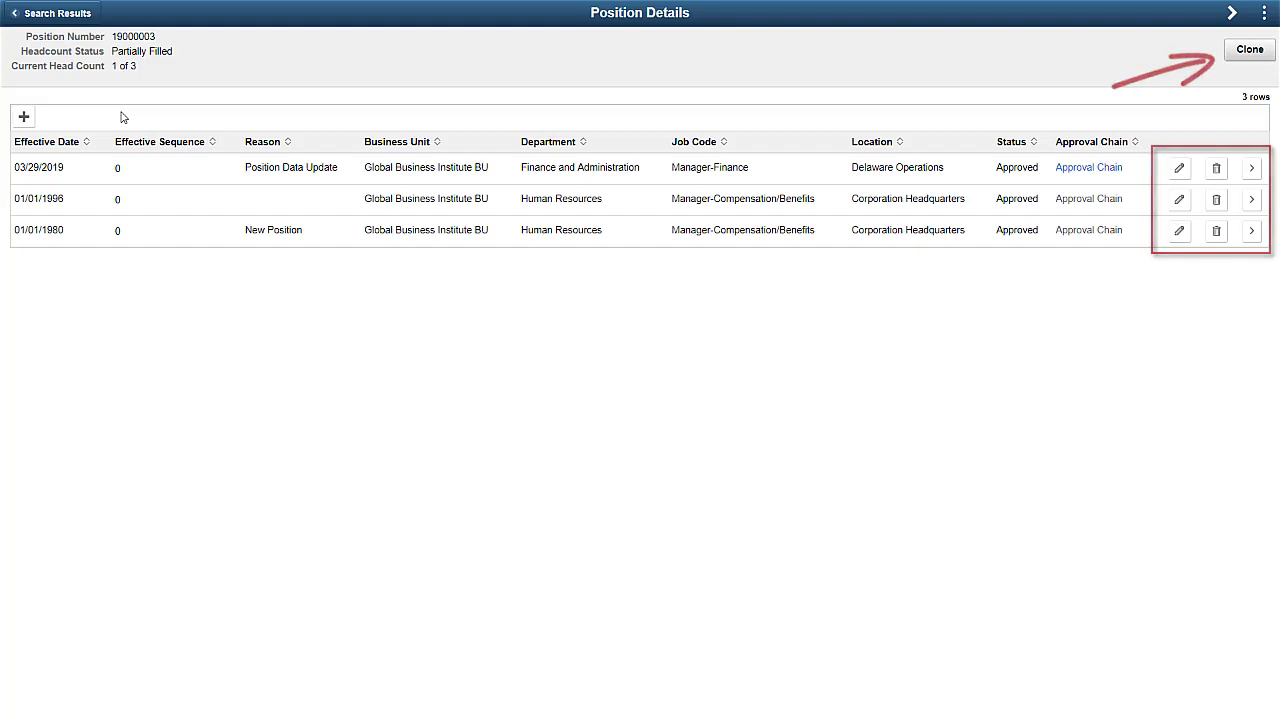
# Add a new row to the position with effective date 03/29/2019
pyautogui.click(24, 118)
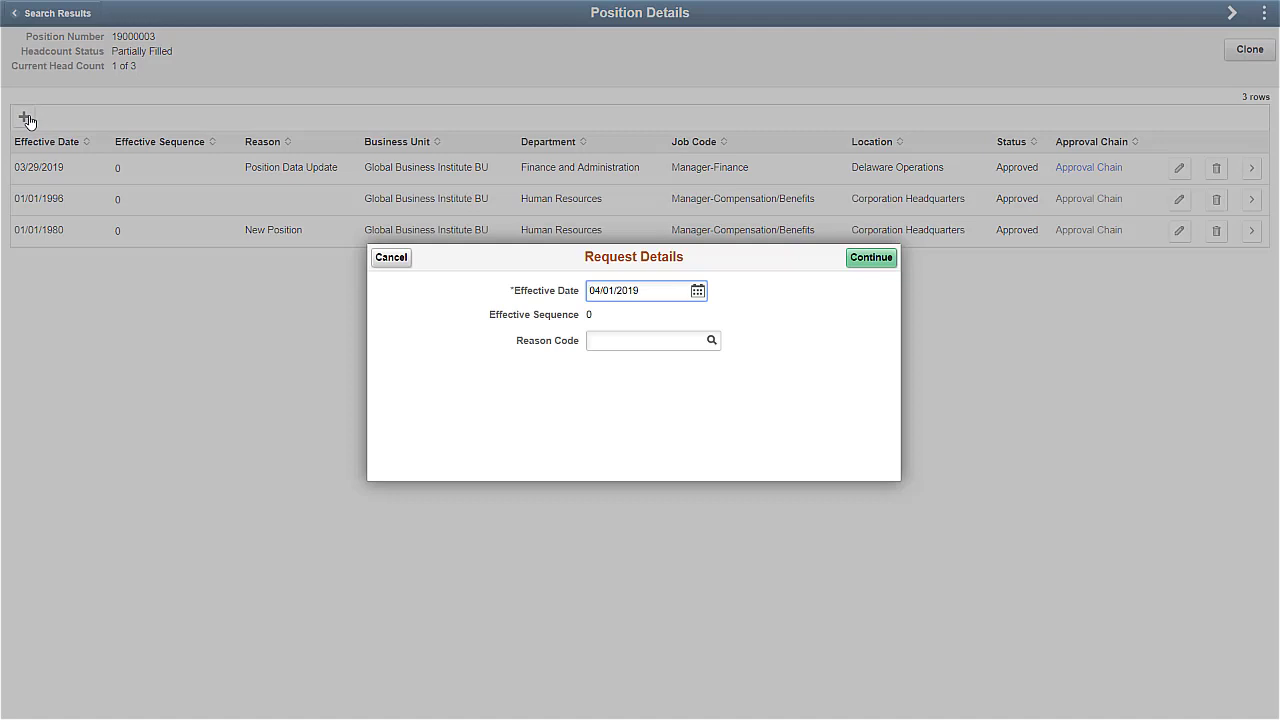
pyautogui.click(697, 290)
pyautogui.click(592, 285)
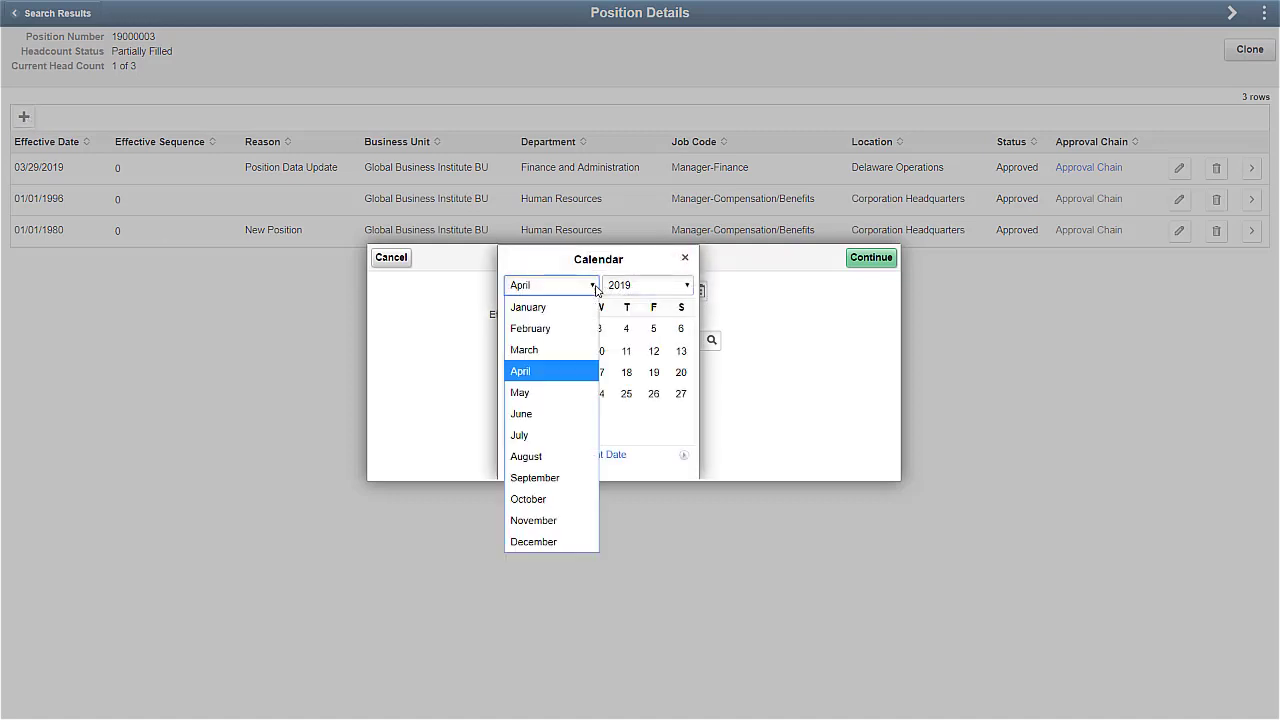
pyautogui.click(569, 346)
pyautogui.click(652, 414)
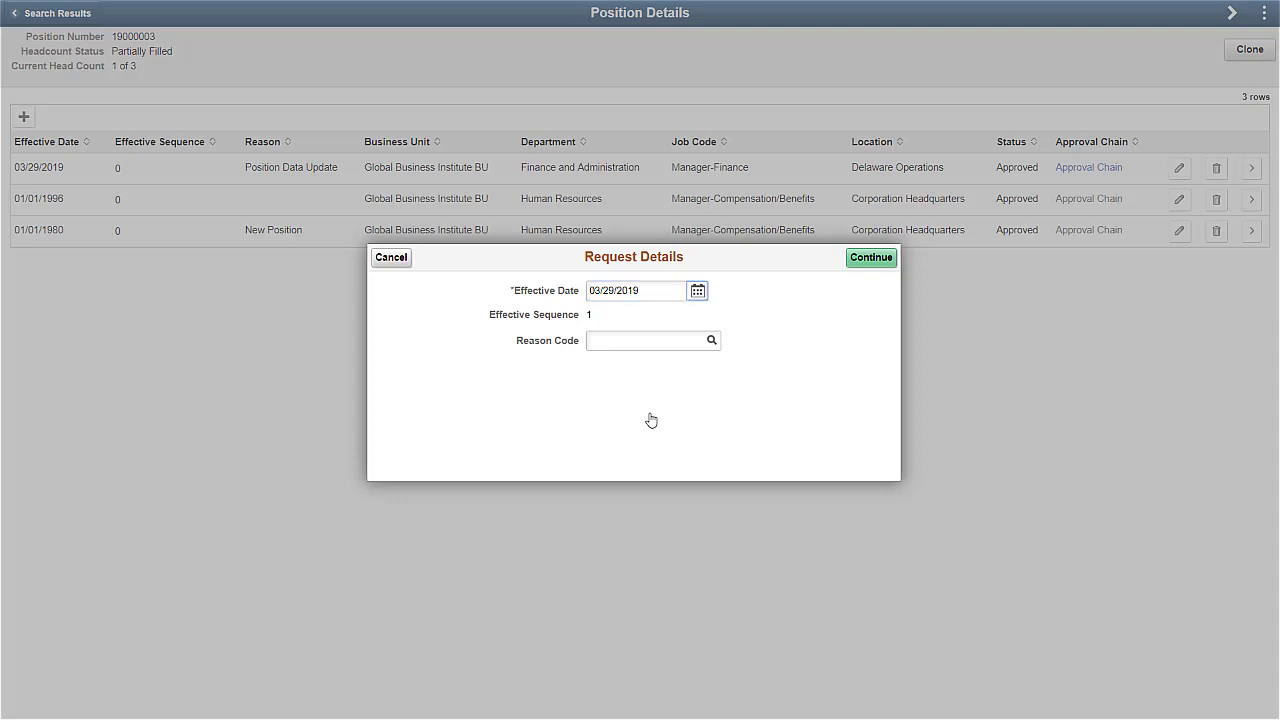
# Set the new row's reason code to RTC and continue to its position data
pyautogui.click(611, 341)
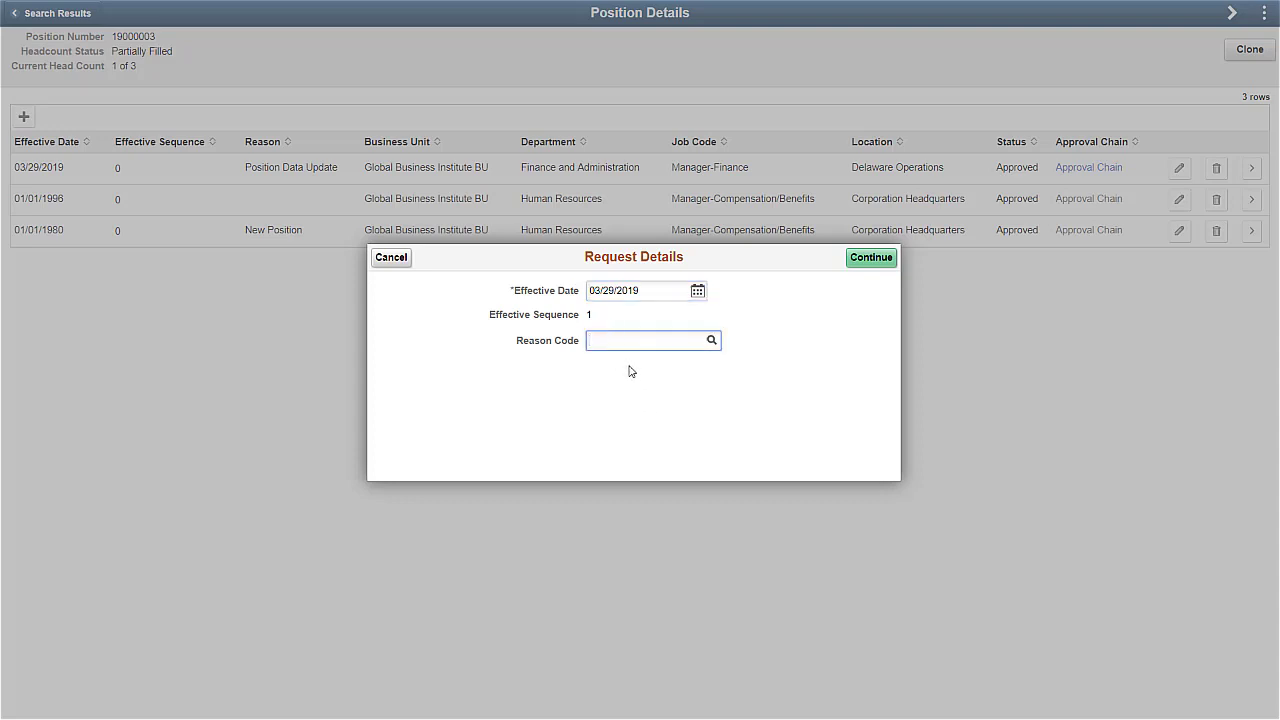
pyautogui.write('RTC')
pyautogui.click(758, 354)
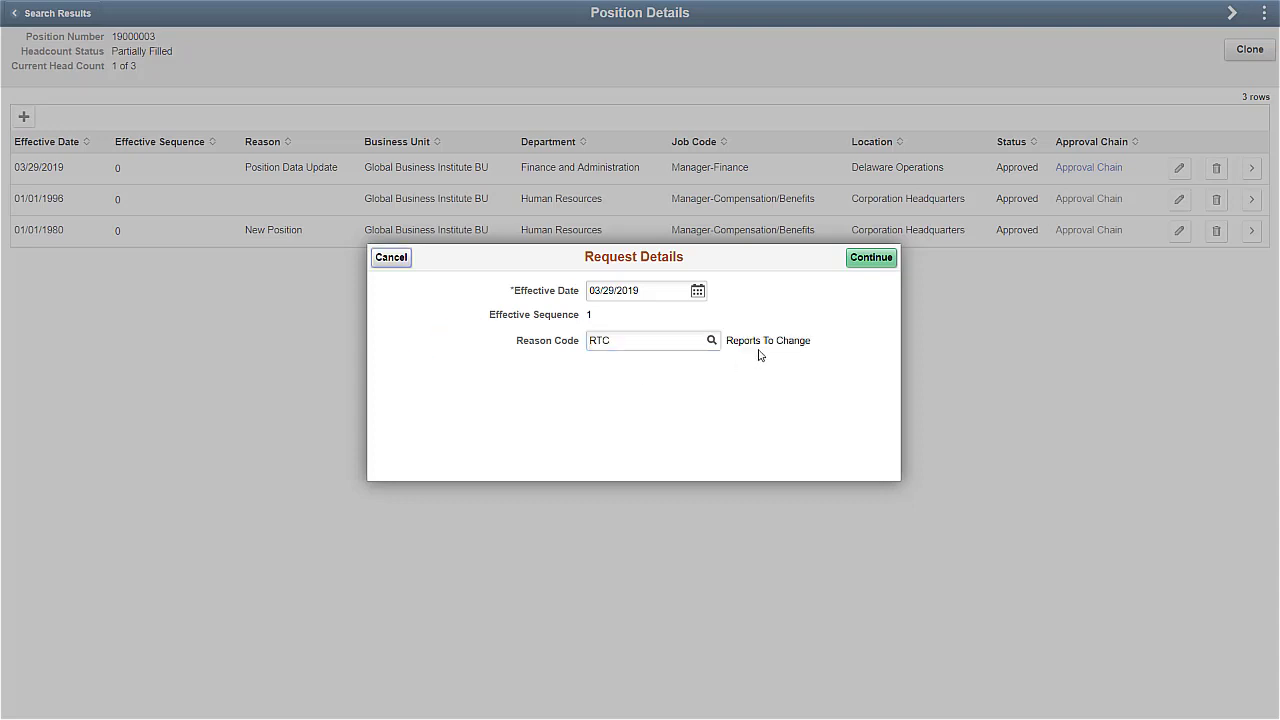
pyautogui.click(858, 260)
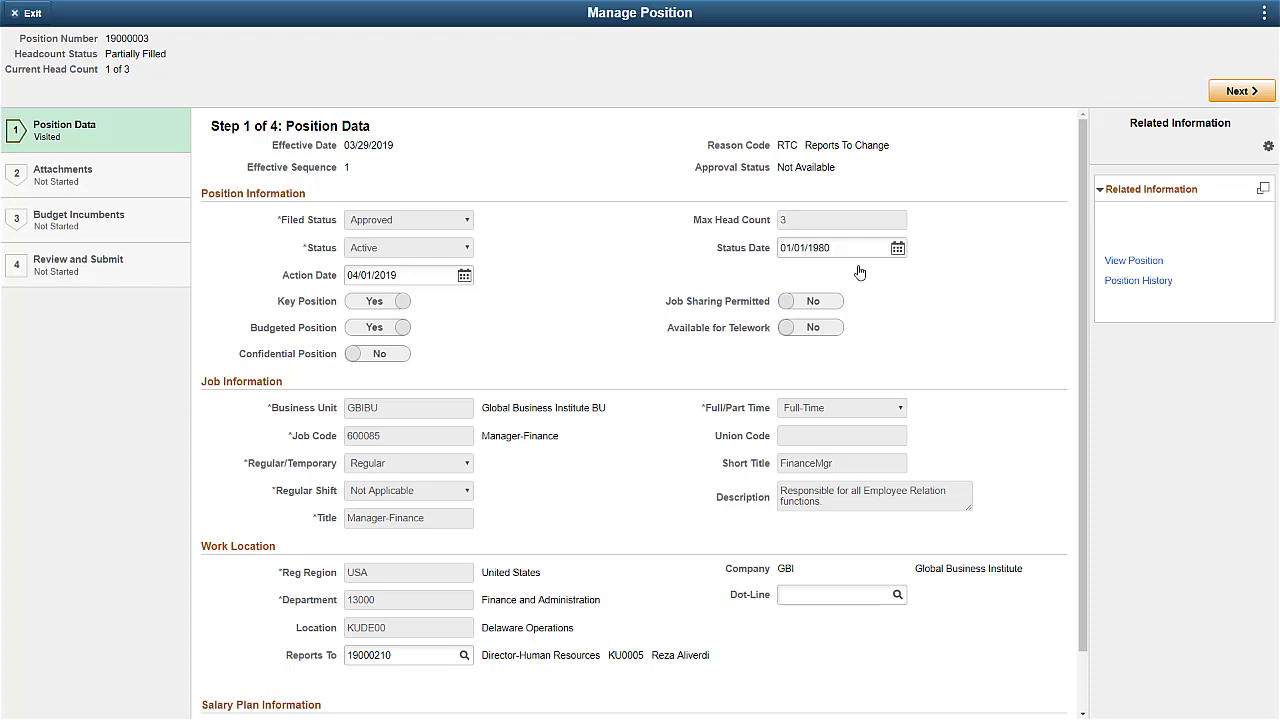
# Change the Reports To position to 19000200, the Chief Finance Officer, and proceed to the attachments step
pyautogui.click(420, 660)
pyautogui.press('BackSpace')
pyautogui.press('BackSpace')
pyautogui.click(603, 630)
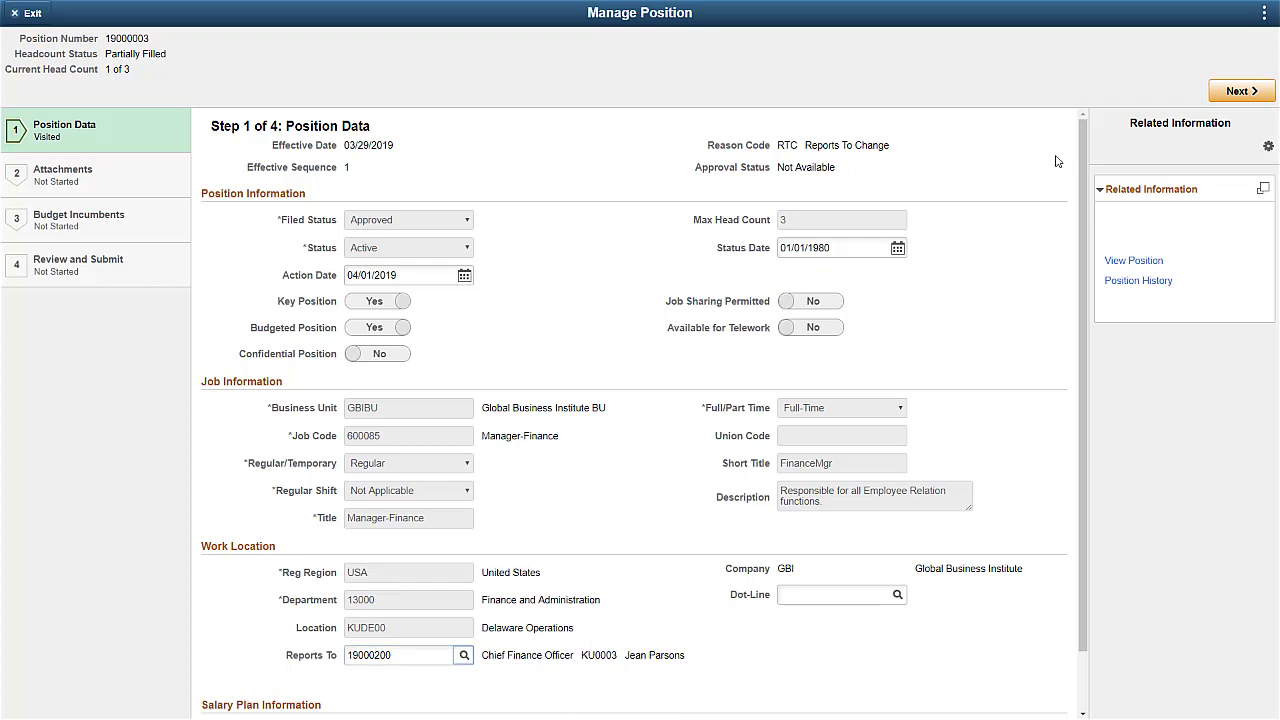
pyautogui.click(1234, 92)
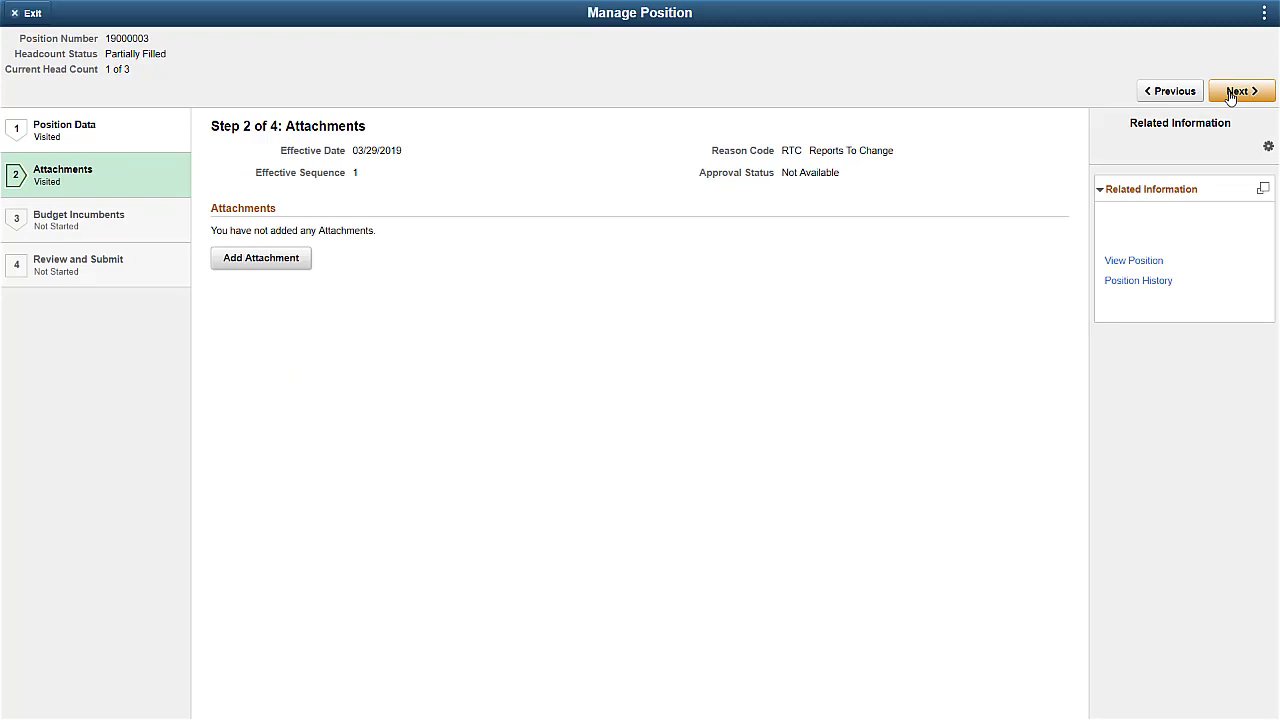
# Attach the file Position Update Request.docx from the device and proceed to the budget incumbents step
pyautogui.click(303, 260)
pyautogui.click(257, 323)
pyautogui.click(230, 377)
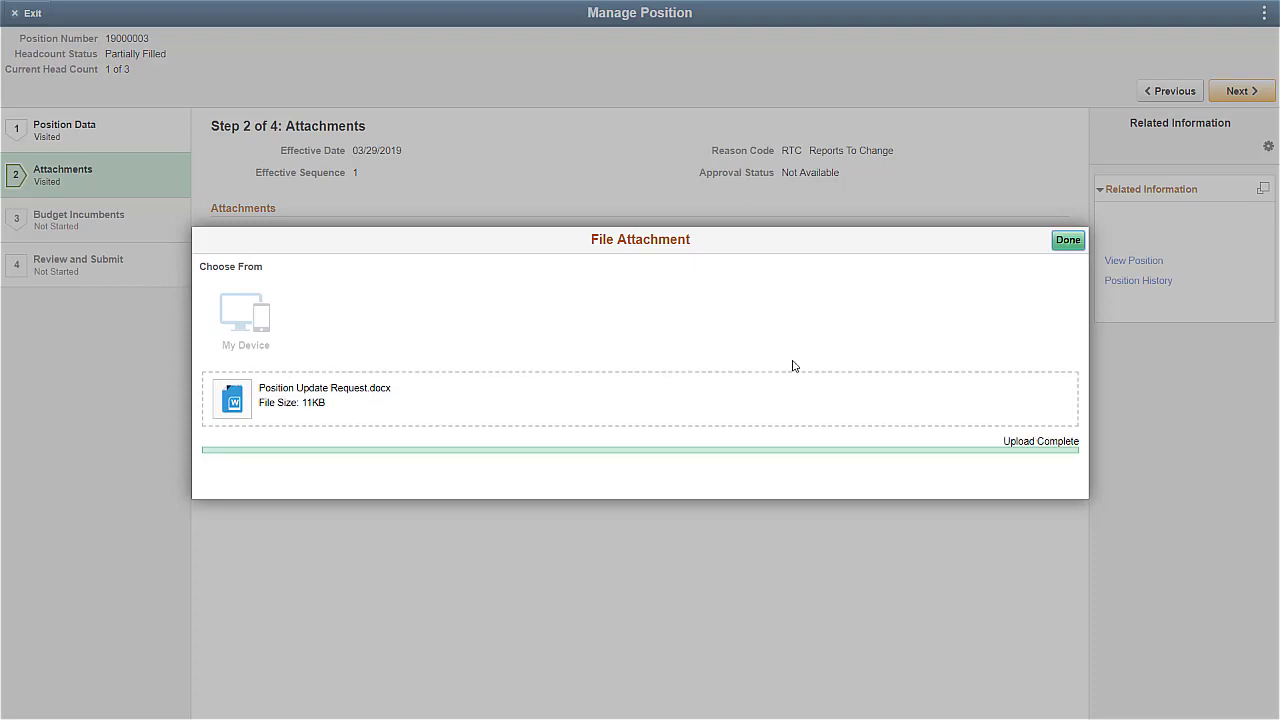
pyautogui.click(1066, 242)
pyautogui.click(1236, 94)
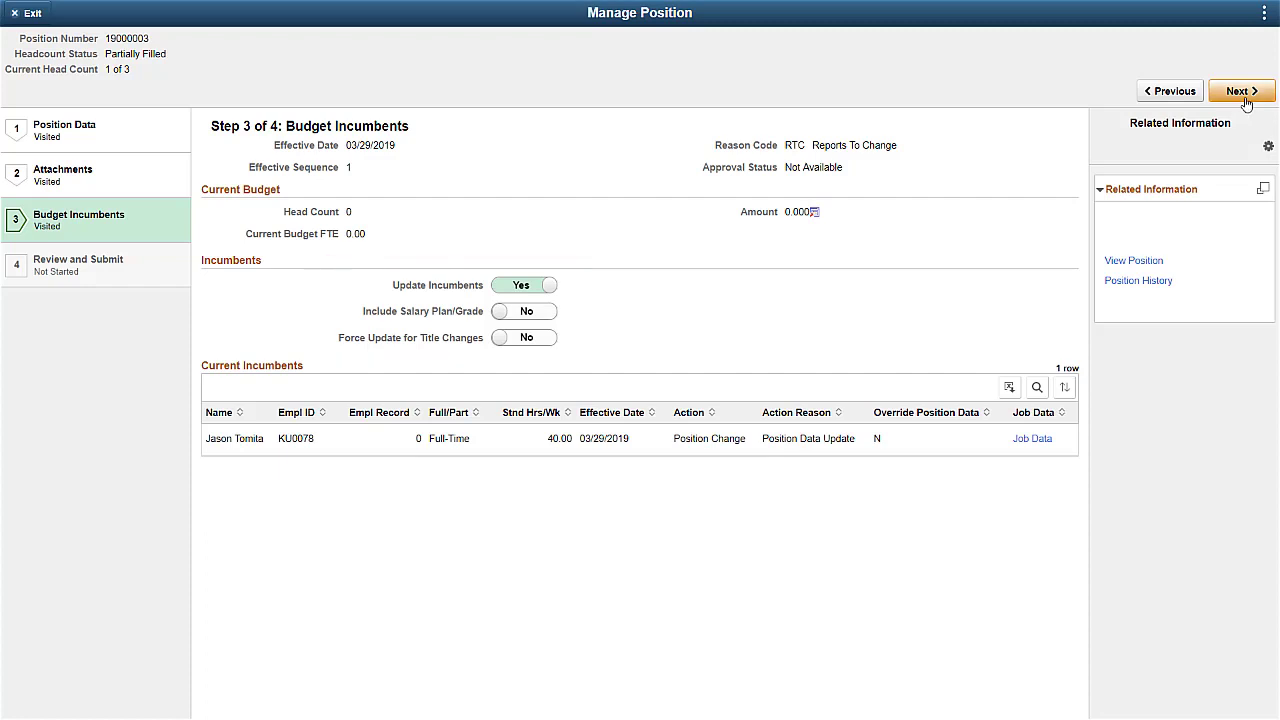
# Proceed to the summary of changes, view the position from the related information, and submit the position change
pyautogui.click(1243, 92)
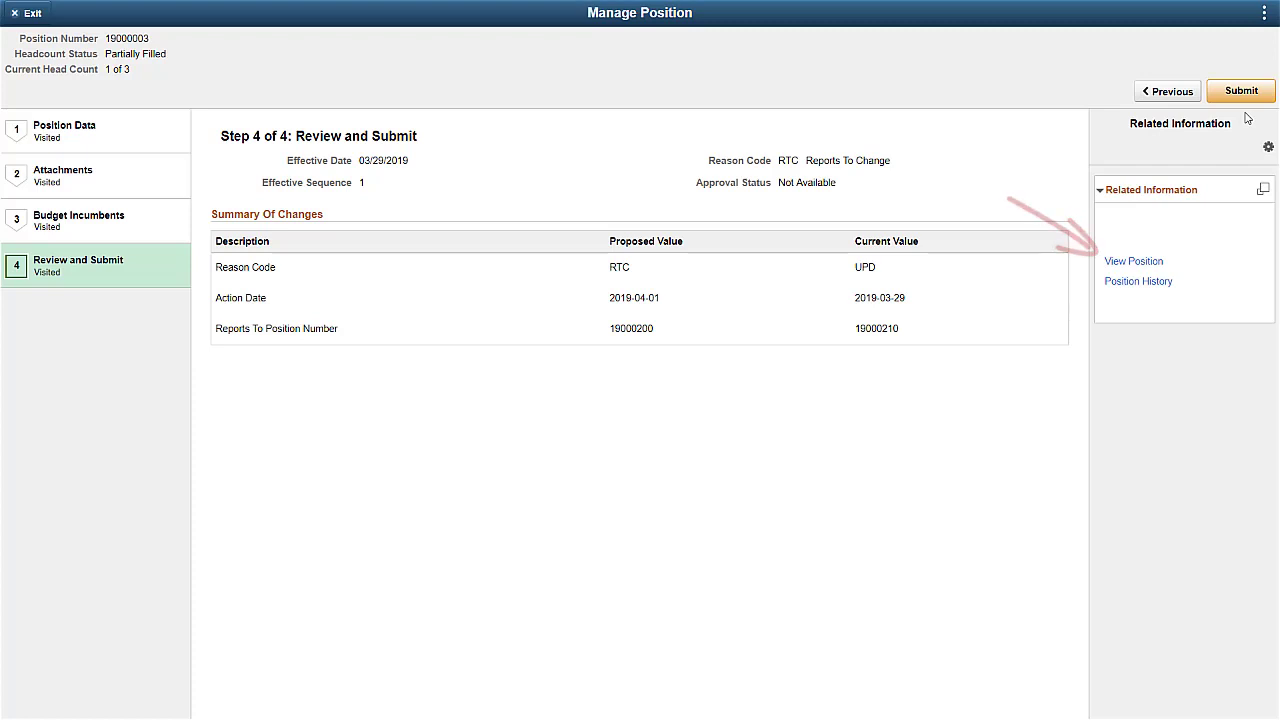
pyautogui.click(1152, 263)
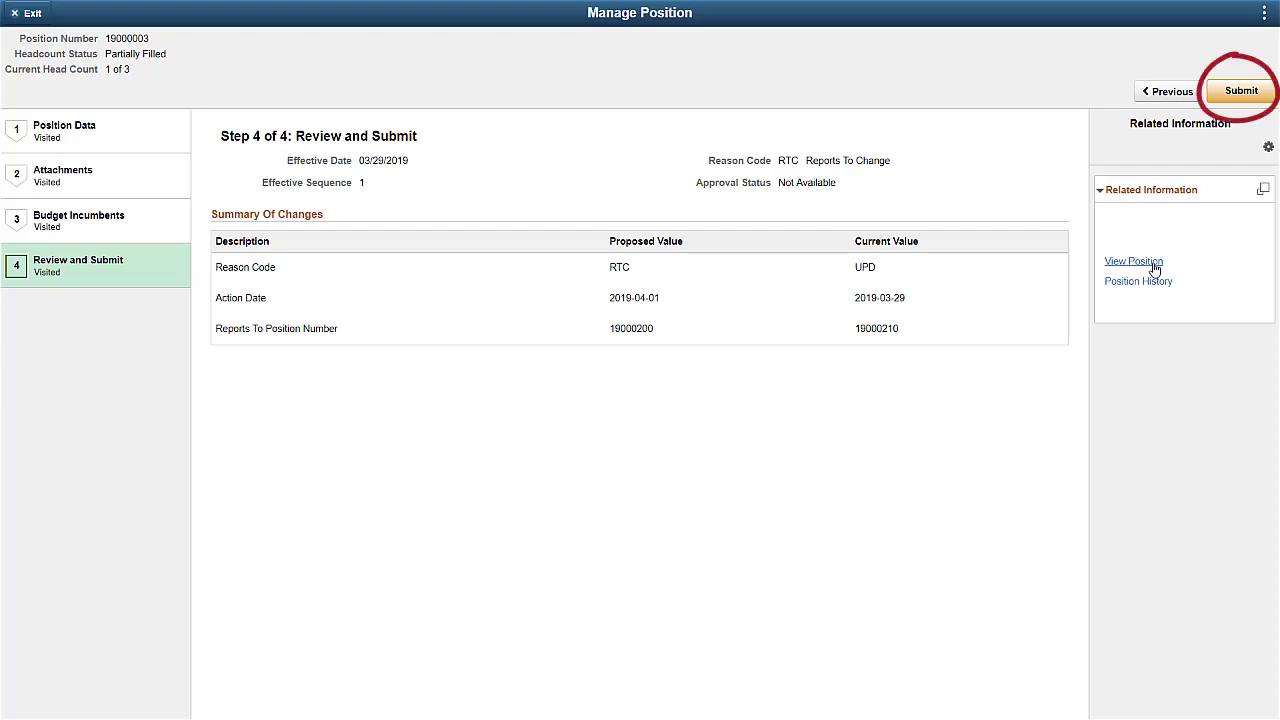
pyautogui.click(1241, 91)
pyautogui.click(607, 394)
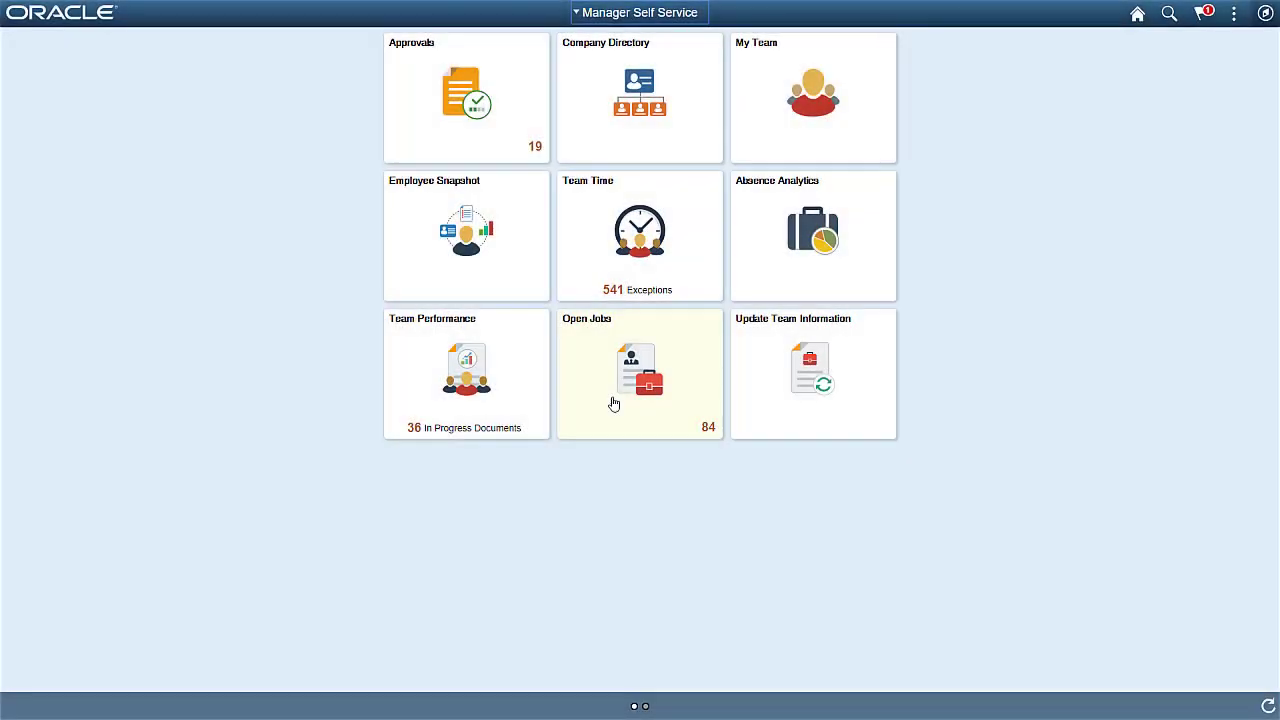
# Filter the pending approvals to Manage Position, check the action notifications, and open the Manager-Finance request for position 19000003
pyautogui.click(479, 153)
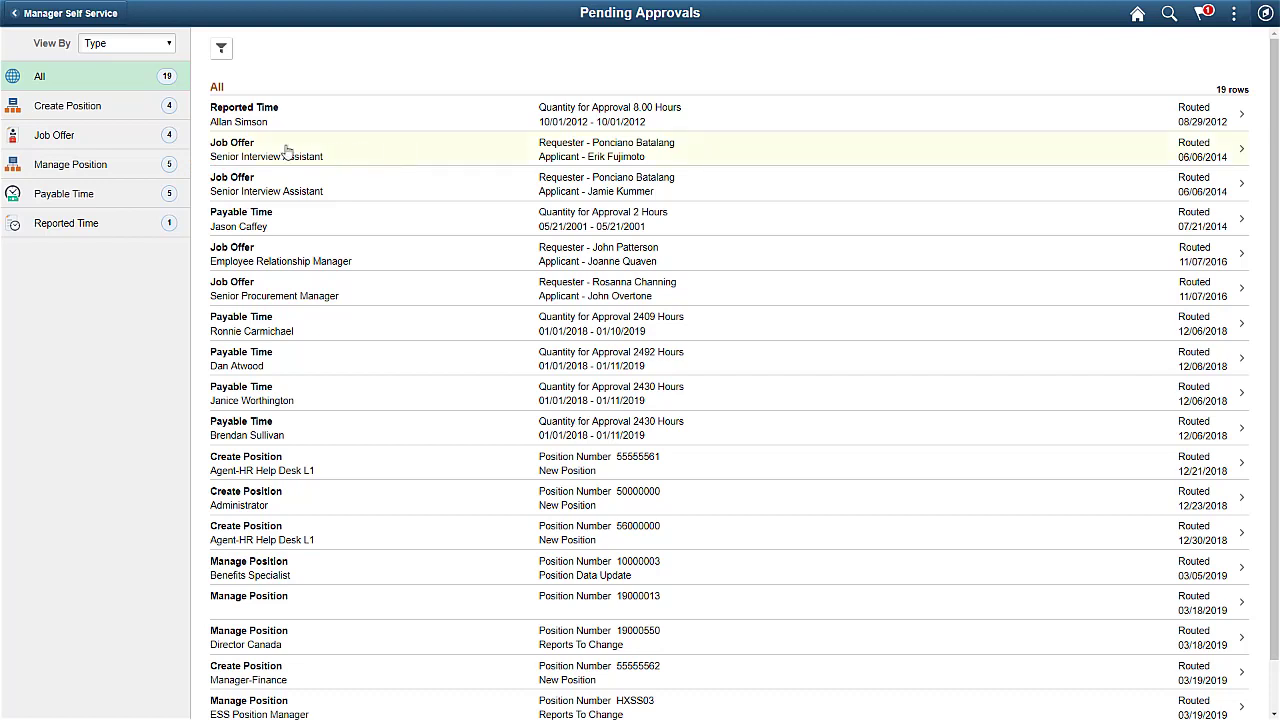
pyautogui.click(97, 181)
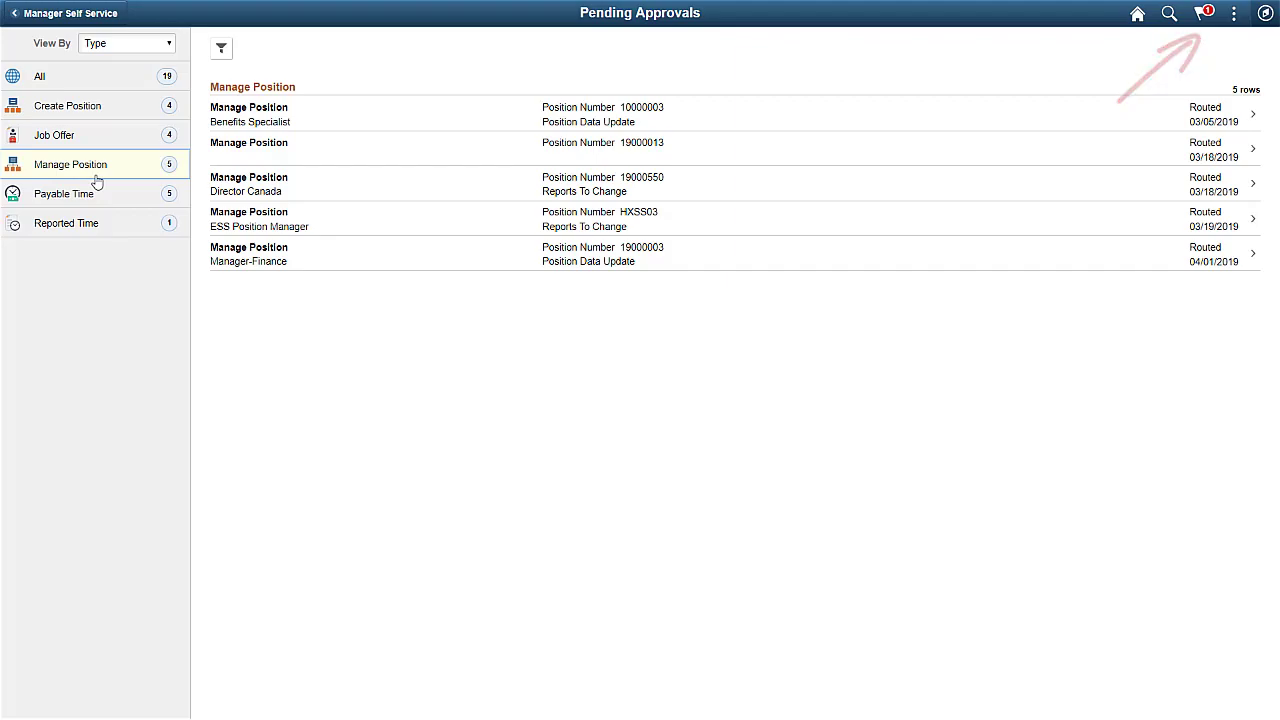
pyautogui.click(1202, 13)
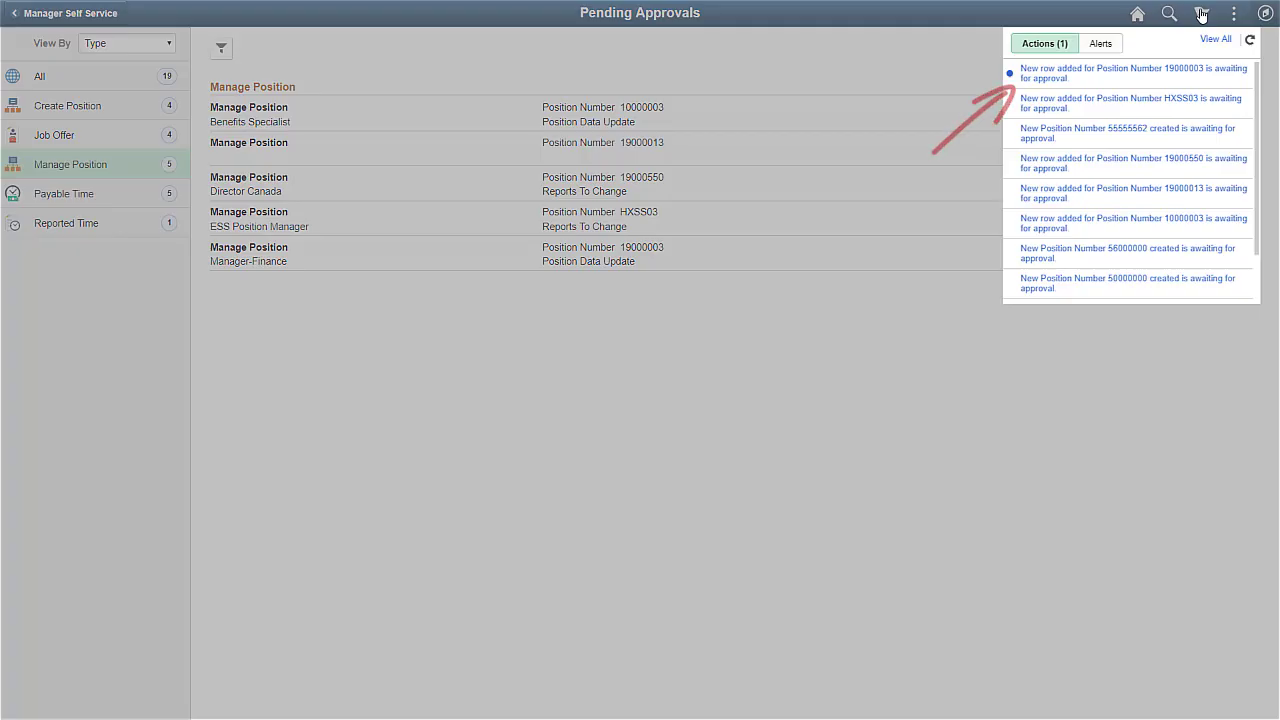
pyautogui.click(752, 304)
pyautogui.click(701, 266)
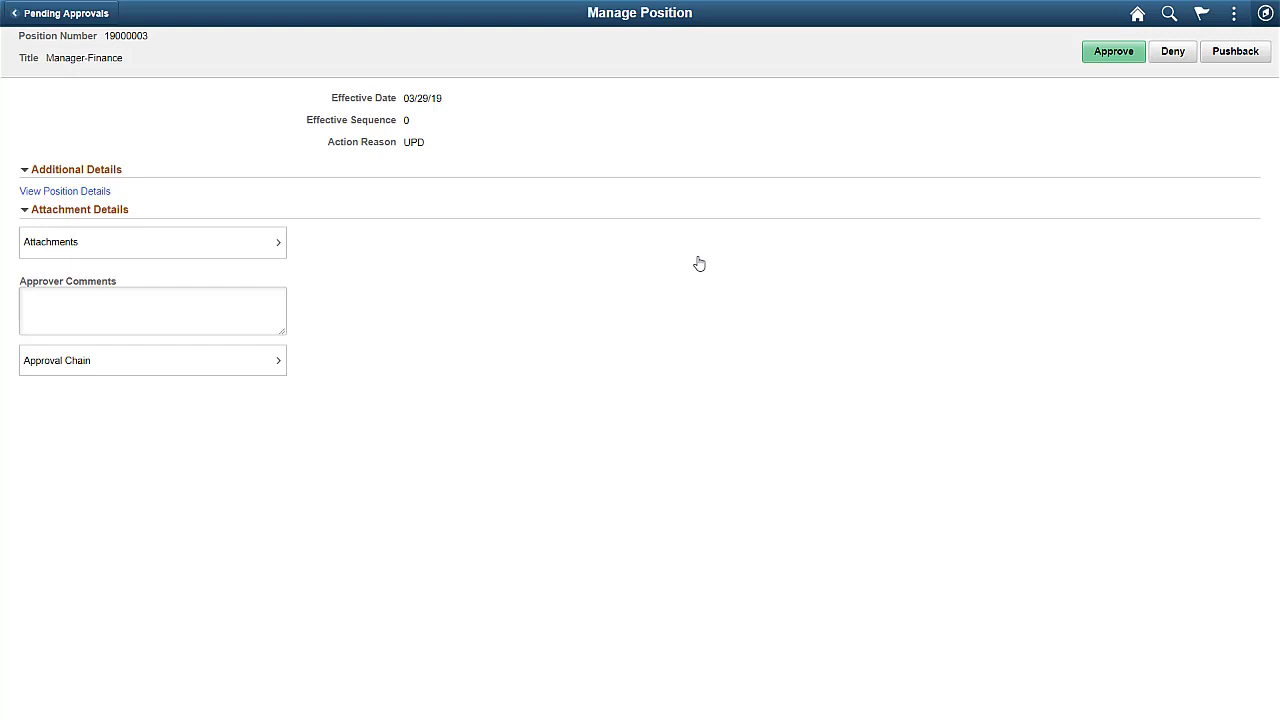
# Approve the position request with the approver comment "Approved."
pyautogui.click(1121, 55)
pyautogui.write('Approved.')
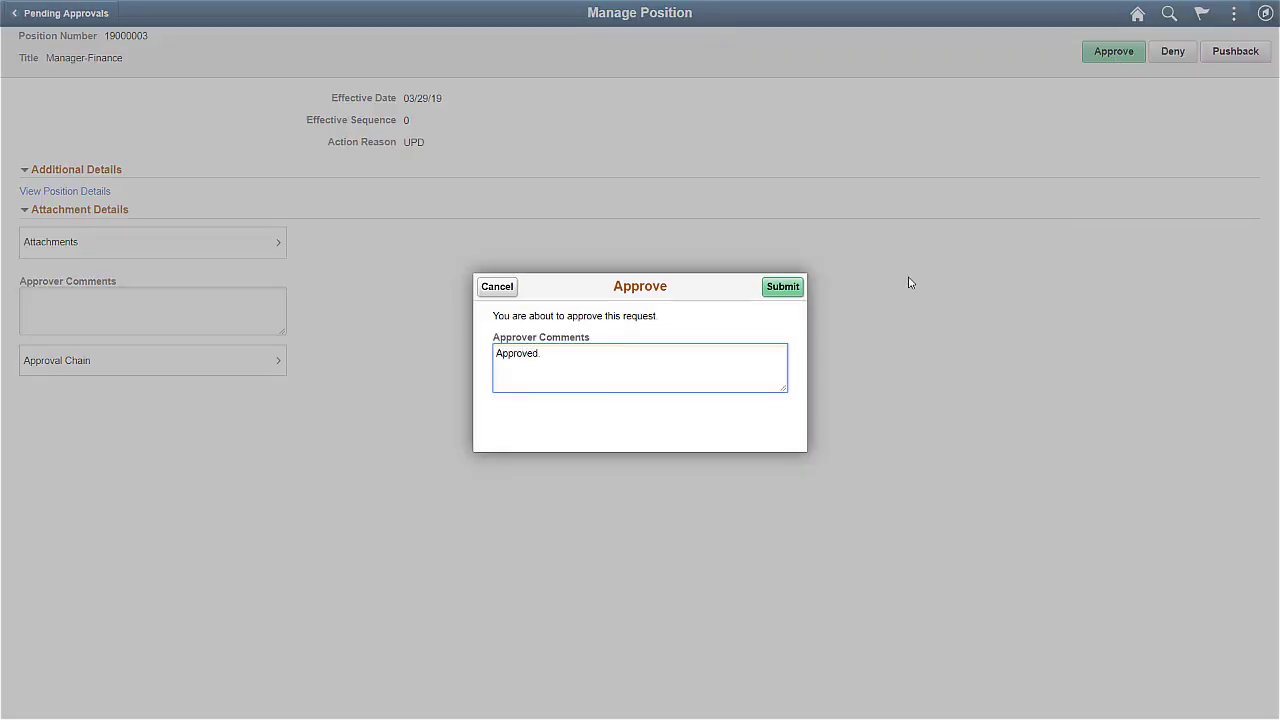
pyautogui.click(781, 288)
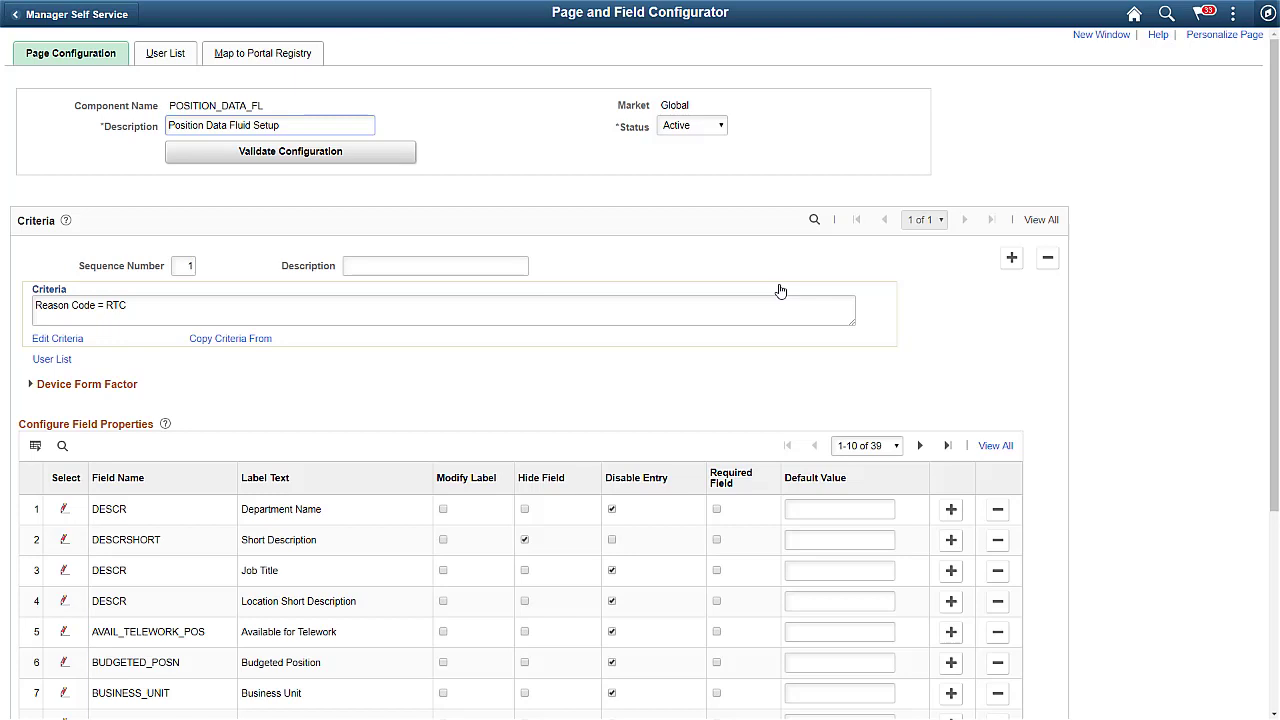
# Examine the field properties and page visibility configured for POSITION_DATA_FL under the criteria Reason Code = RTC
pyautogui.moveTo(1261, 331); pyautogui.dragTo(1248, 519)
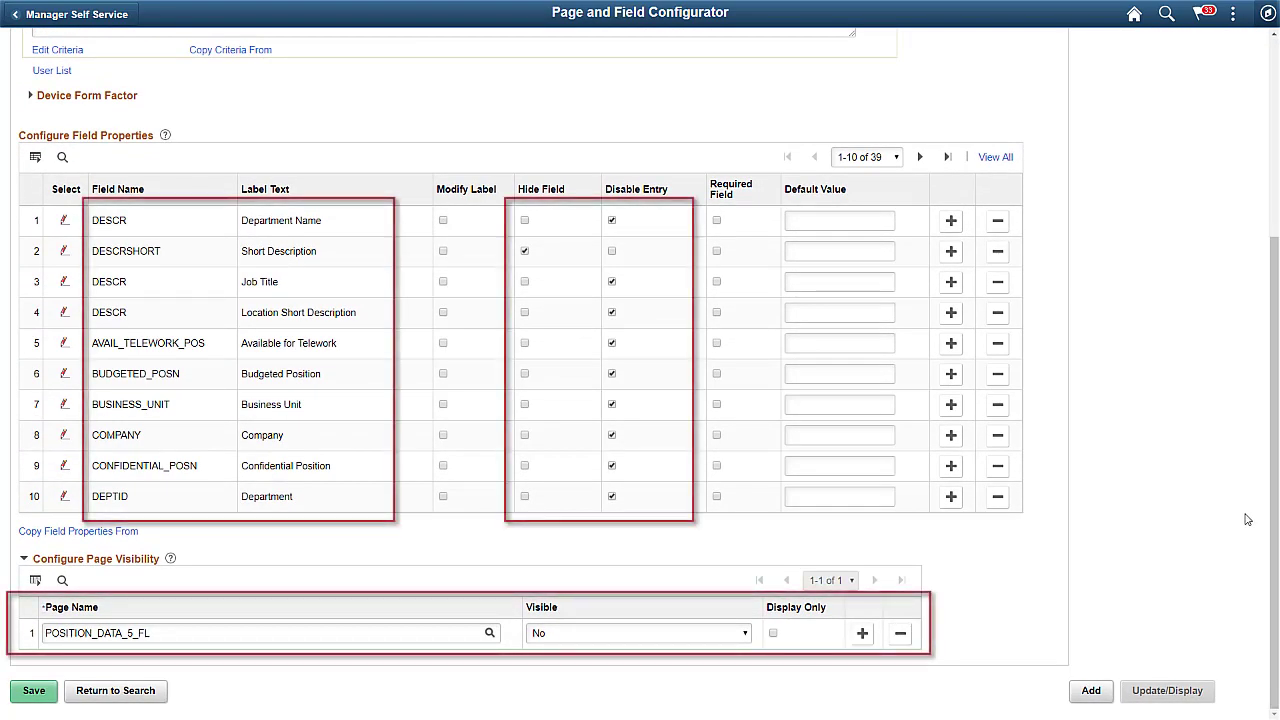